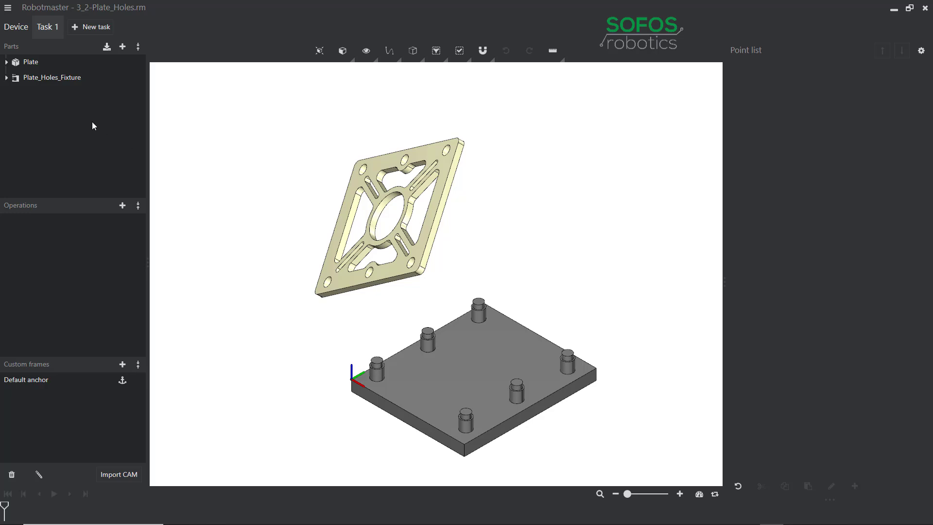
{"action": "left_click", "coordinate": [38, 65]}
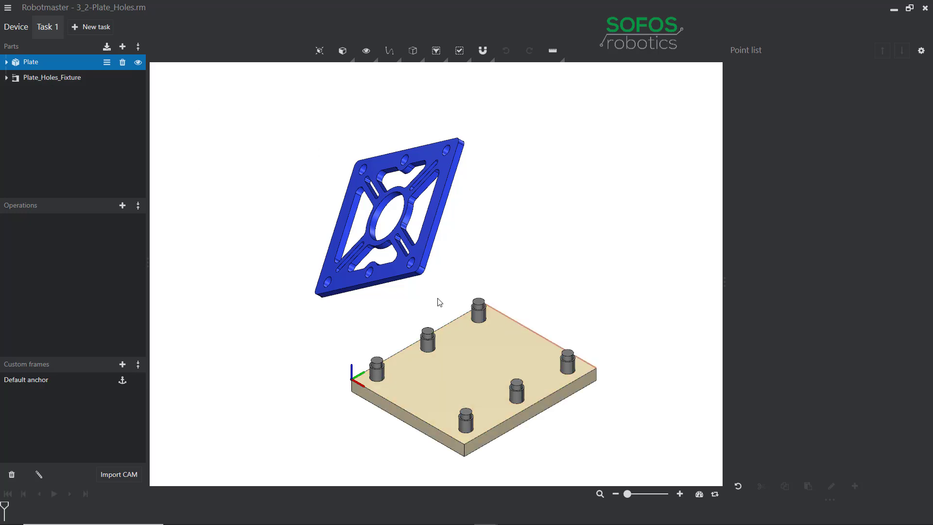
{"action": "left_click", "coordinate": [231, 225]}
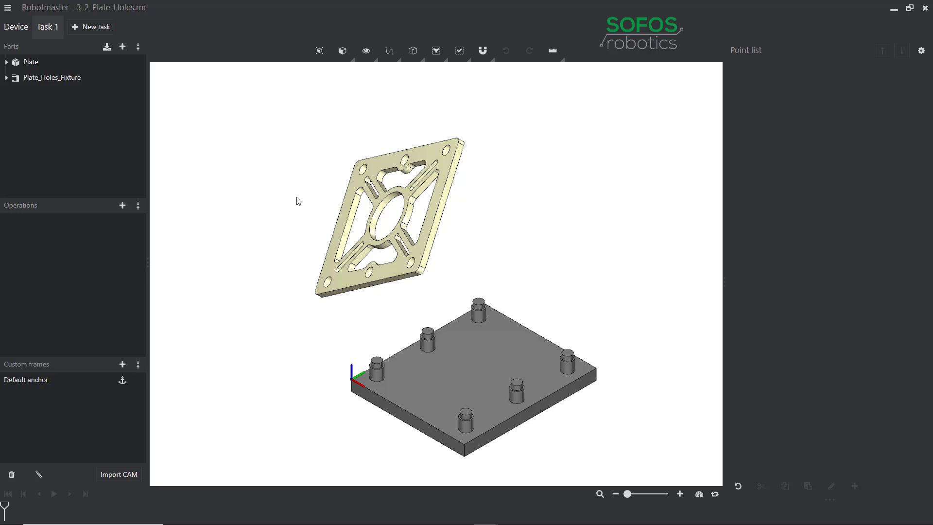
Step: Start transforming the Plate part and move its frame origin to the centre of the plate's lowest corner hole
{"action": "left_click", "coordinate": [34, 65]}
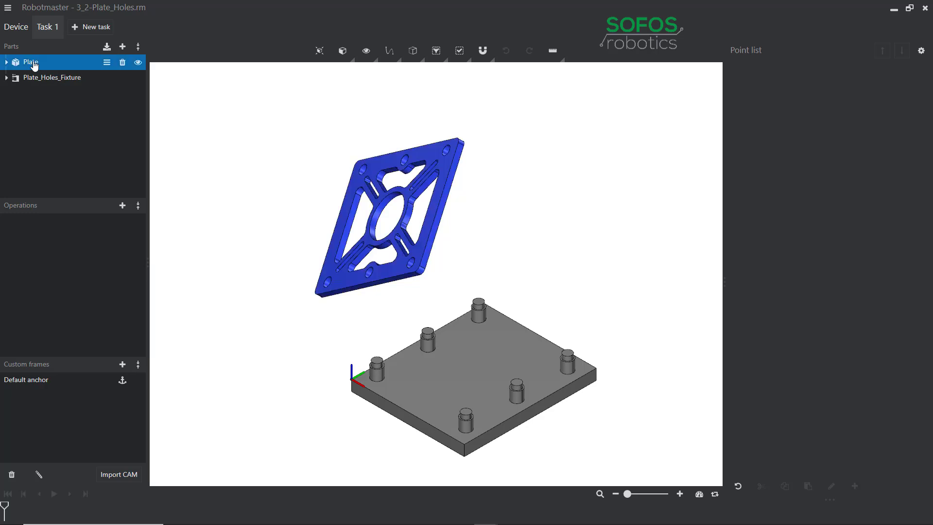
{"action": "right_click", "coordinate": [34, 65]}
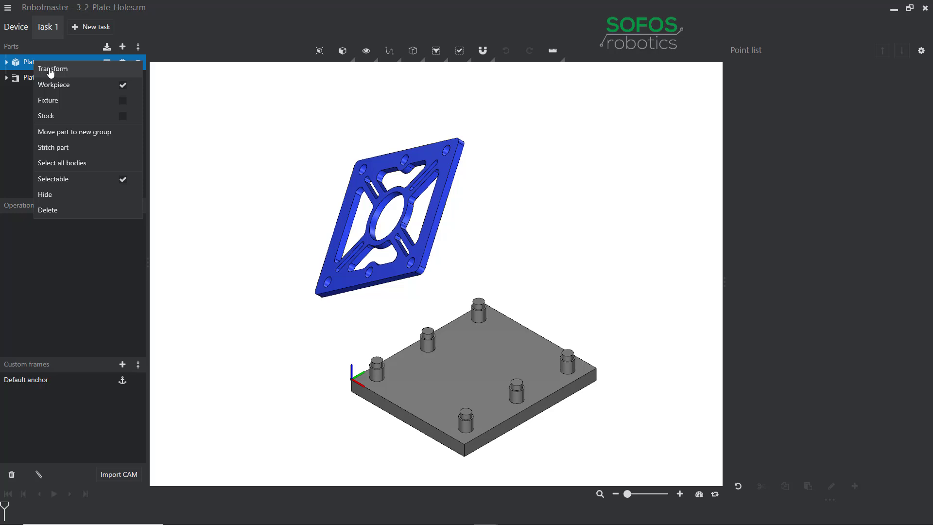
{"action": "left_click", "coordinate": [51, 68]}
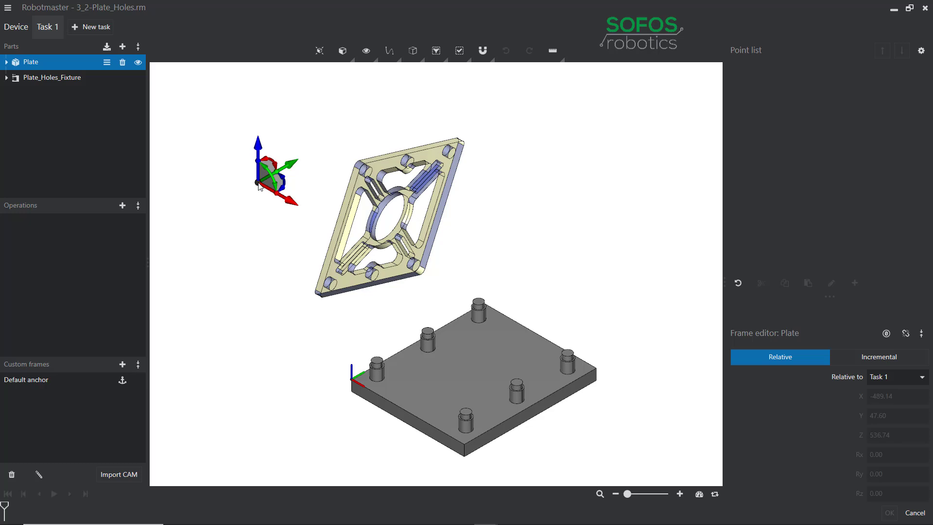
{"action": "left_click_drag", "start_coordinate": [258, 185], "coordinate": [257, 185]}
{"action": "left_click_drag", "start_coordinate": [257, 184], "coordinate": [310, 239]}
{"action": "scroll", "coordinate": [295, 252], "scroll_direction": "up", "scroll_amount": 5}
{"action": "middle_click_drag", "start_coordinate": [310, 239], "coordinate": [286, 214]}
{"action": "left_click_drag", "start_coordinate": [286, 217], "coordinate": [317, 285]}
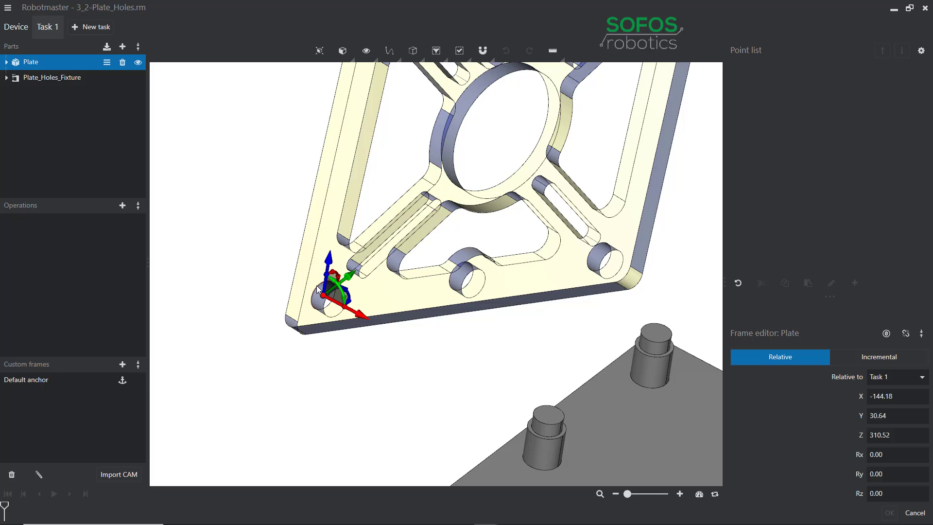
{"action": "scroll", "coordinate": [273, 287], "scroll_direction": "down", "scroll_amount": 5}
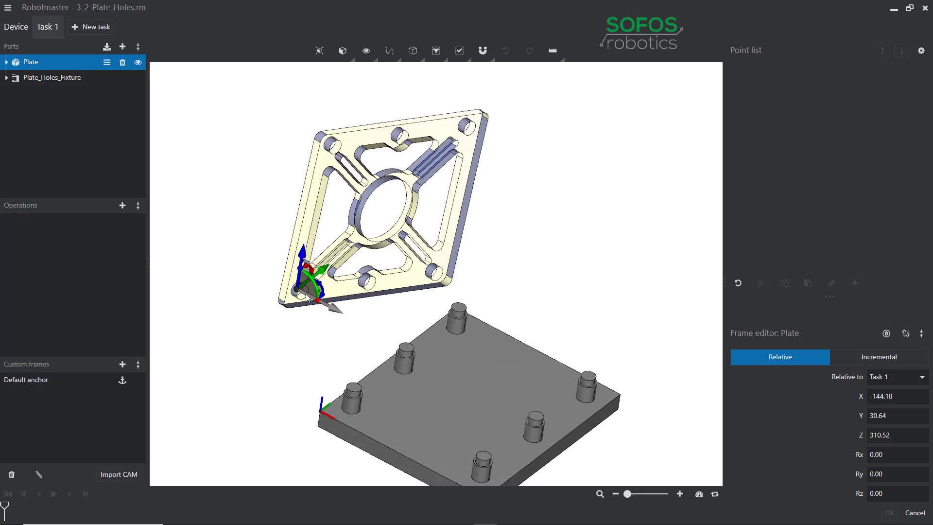
{"action": "mouse_move", "coordinate": [307, 298]}
{"action": "left_mouse_down"}
{"action": "mouse_move", "coordinate": [455, 371]}
{"action": "mouse_move", "coordinate": [309, 316]}
{"action": "left_mouse_up"}
{"action": "left_click_drag", "start_coordinate": [318, 277], "coordinate": [311, 209]}
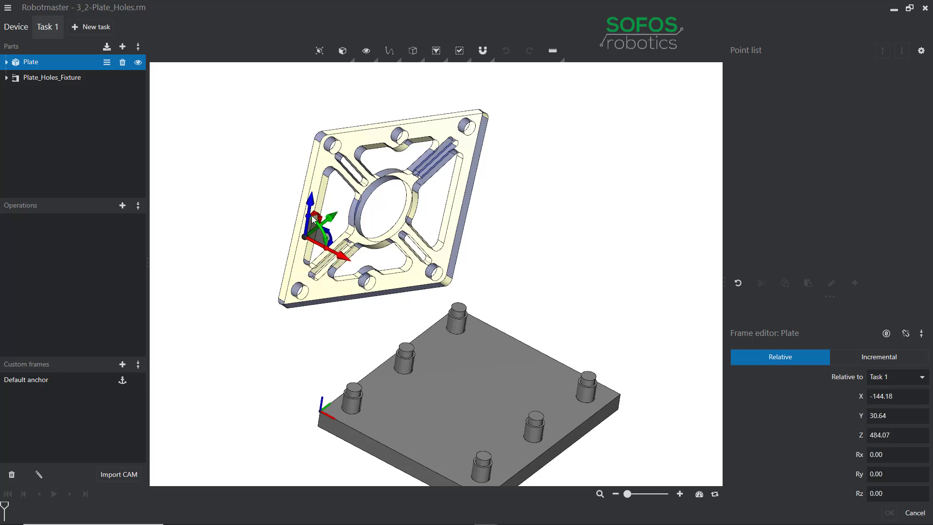
{"action": "key", "text": "ctrl+z"}
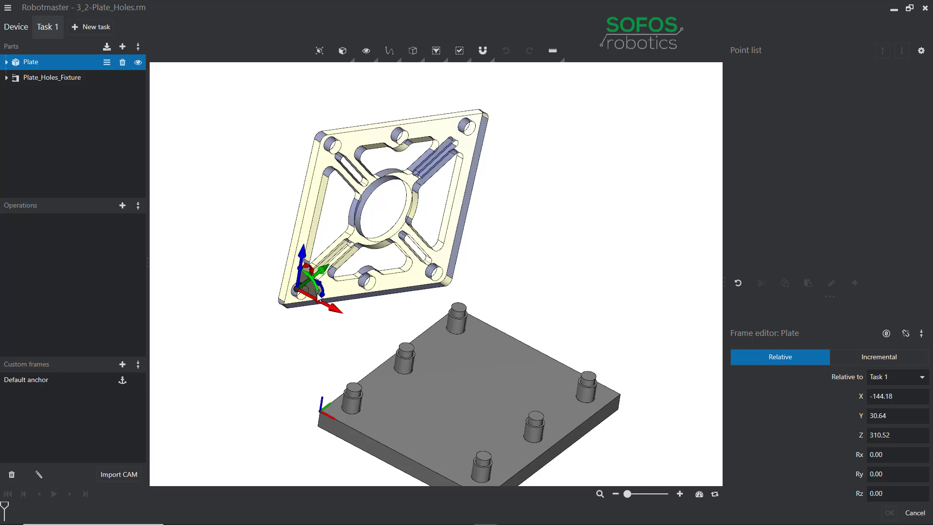
{"action": "left_click_drag", "start_coordinate": [316, 299], "coordinate": [338, 322]}
{"action": "key", "text": "Escape"}
{"action": "left_click_drag", "start_coordinate": [323, 297], "coordinate": [301, 249]}
{"action": "key", "text": "Escape"}
{"action": "key", "text": "Escape"}
Step: Align the Plate frame's X axis with the corner hole along the lower edge and its Y axis with the other adjacent corner hole
{"action": "left_click_drag", "start_coordinate": [306, 284], "coordinate": [298, 333]}
{"action": "mouse_move", "coordinate": [318, 304]}
{"action": "left_mouse_down"}
{"action": "mouse_move", "coordinate": [411, 263]}
{"action": "mouse_move", "coordinate": [425, 275]}
{"action": "left_mouse_up"}
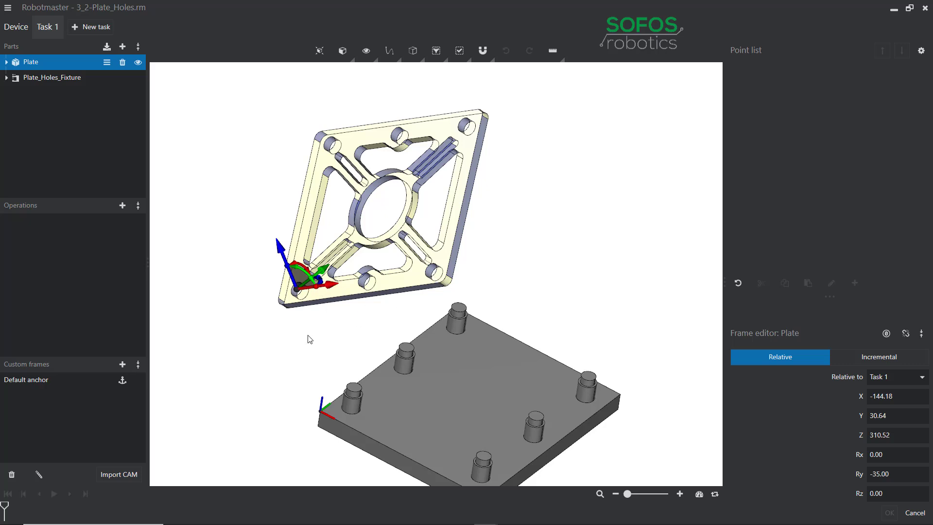
{"action": "middle_click_drag", "start_coordinate": [310, 339], "coordinate": [421, 356]}
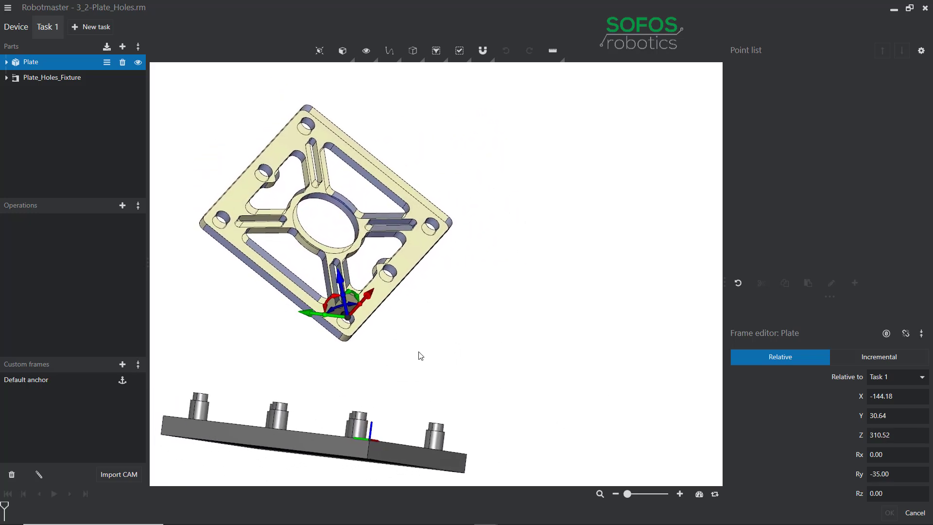
{"action": "left_click", "coordinate": [325, 316]}
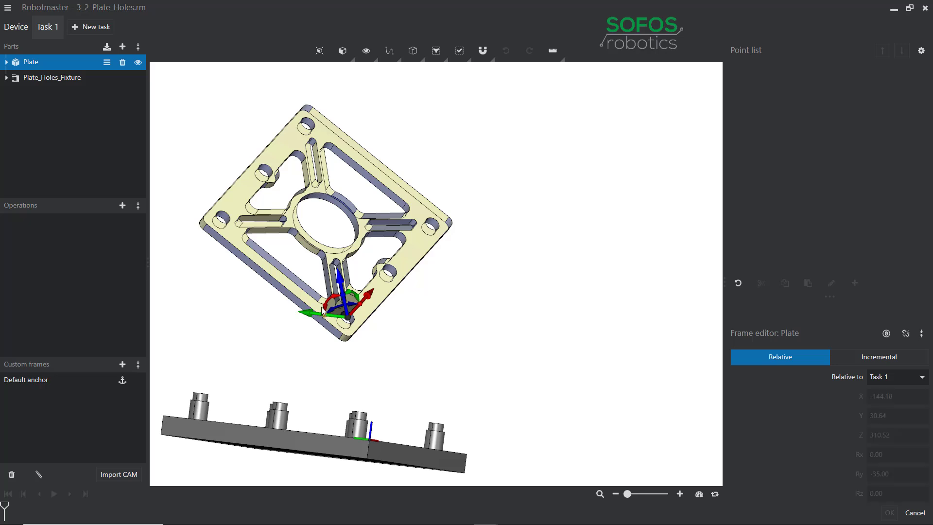
{"action": "left_click", "coordinate": [225, 208]}
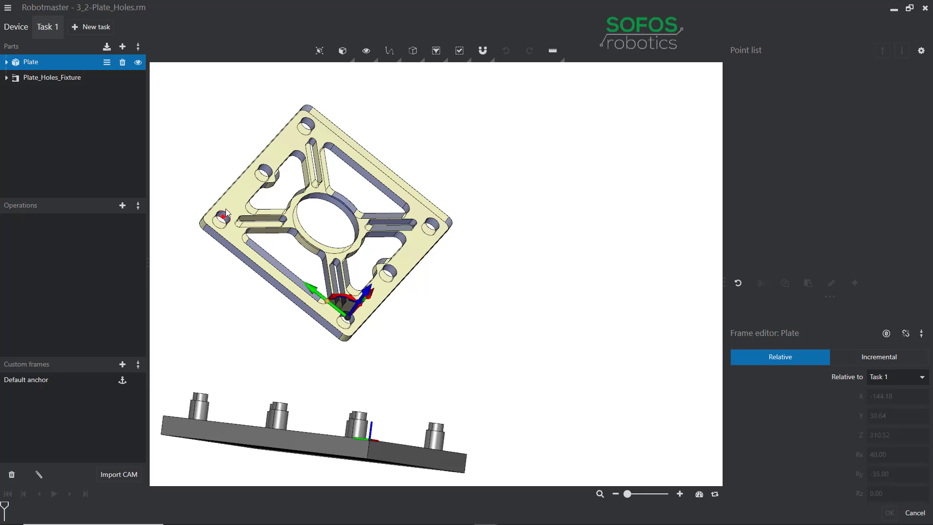
{"action": "left_click", "coordinate": [226, 208]}
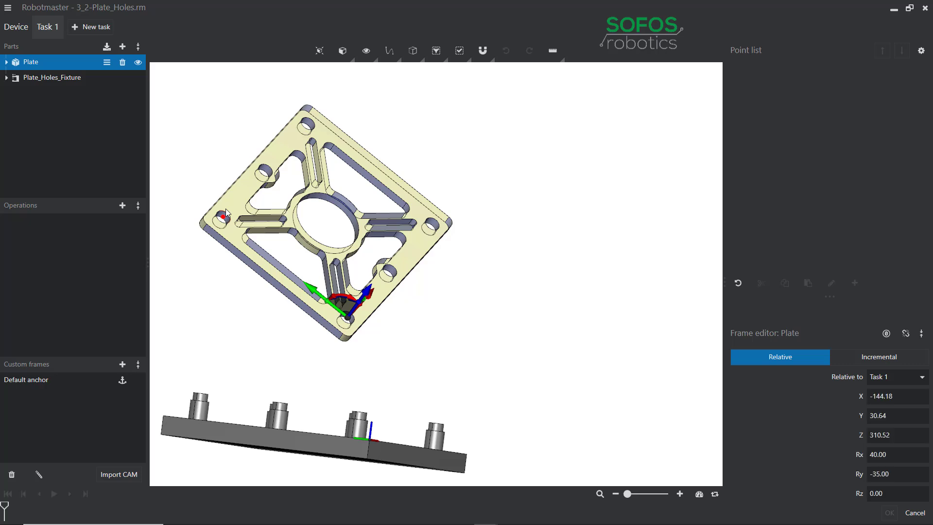
{"action": "middle_click_drag", "start_coordinate": [299, 234], "coordinate": [259, 241]}
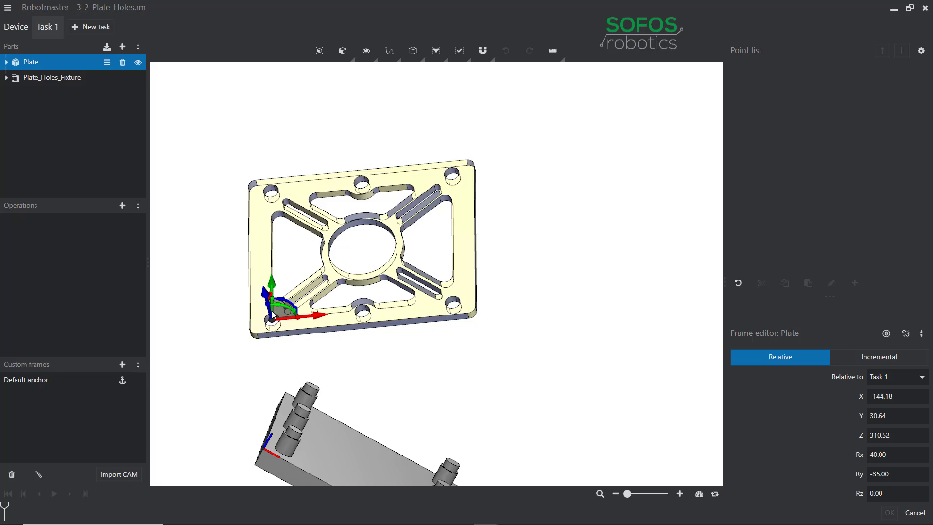
{"action": "mouse_move", "coordinate": [358, 253]}
{"action": "middle_mouse_down"}
{"action": "mouse_move", "coordinate": [369, 251]}
{"action": "mouse_move", "coordinate": [352, 271]}
{"action": "middle_mouse_up"}
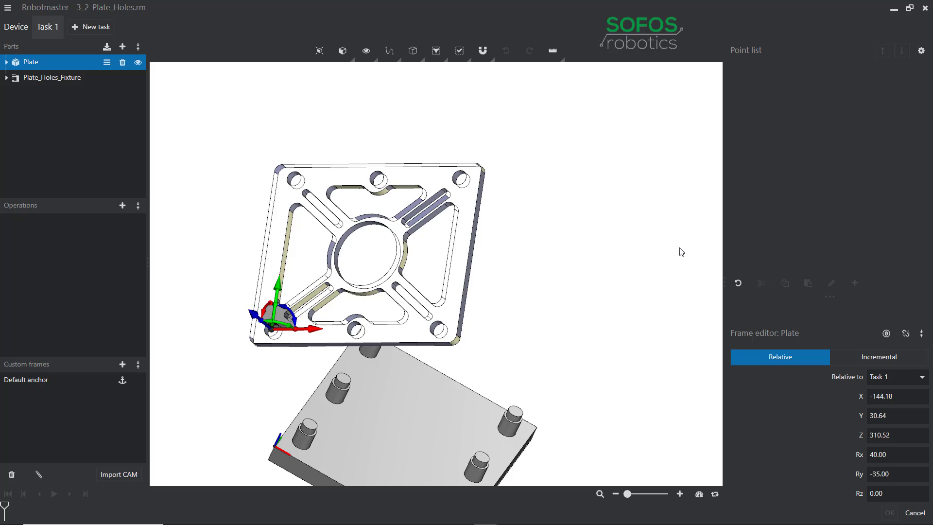
Step: Switch the frame editor so the Plate geometry moves together with its frame, and try rotating the part about the corner hole
{"action": "left_click", "coordinate": [906, 336]}
{"action": "left_click_drag", "start_coordinate": [283, 310], "coordinate": [250, 138]}
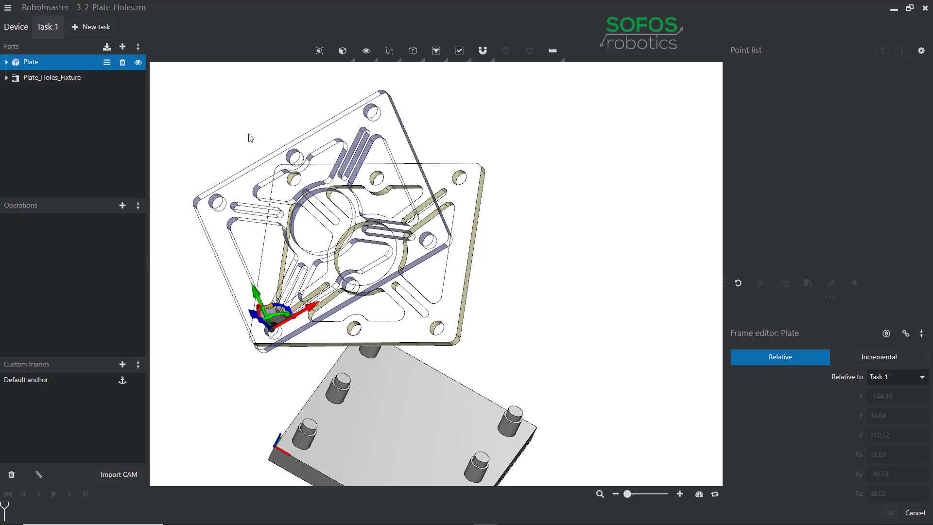
{"action": "key", "text": "Escape"}
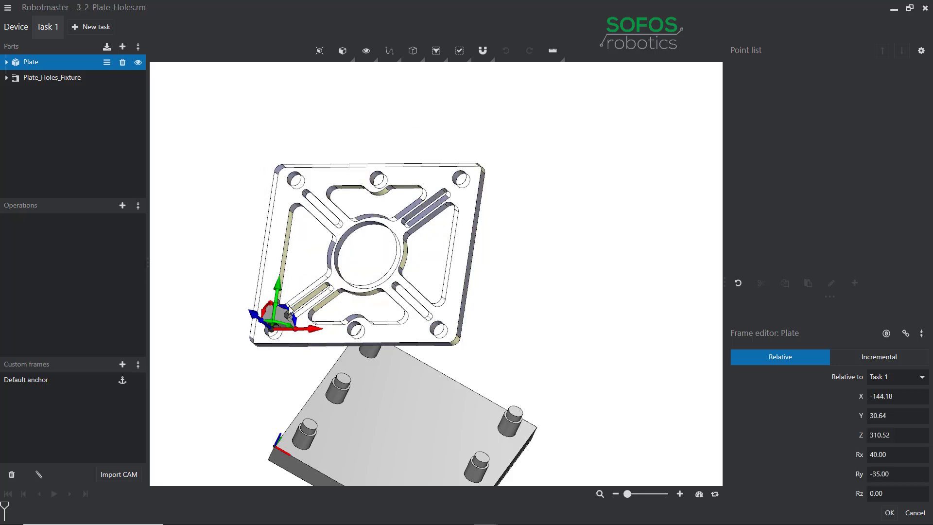
{"action": "middle_click_drag", "start_coordinate": [389, 403], "coordinate": [440, 296]}
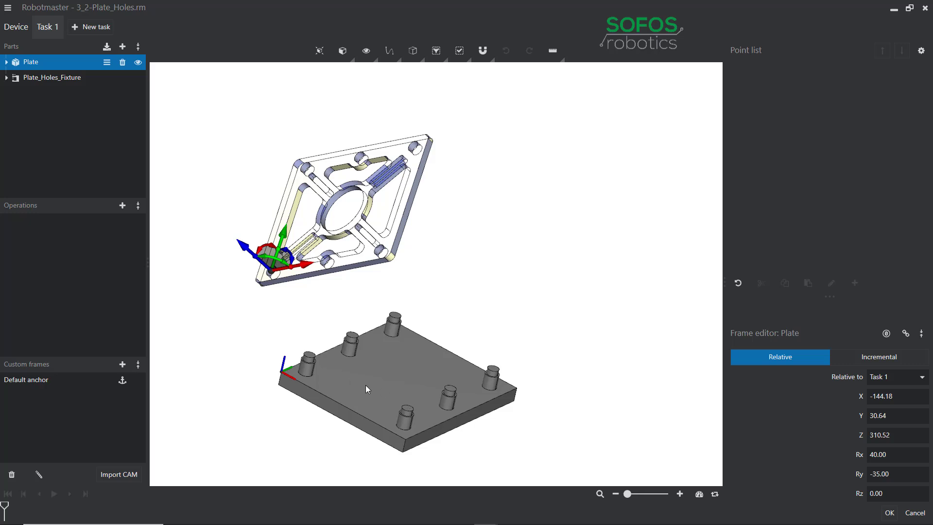
Step: Set the Plate's rotations relative to Task 1 to Rx 0, Ry 0 and Rz 90
{"action": "left_click", "coordinate": [893, 456]}
{"action": "type", "text": "0"}
{"action": "key", "text": "Tab"}
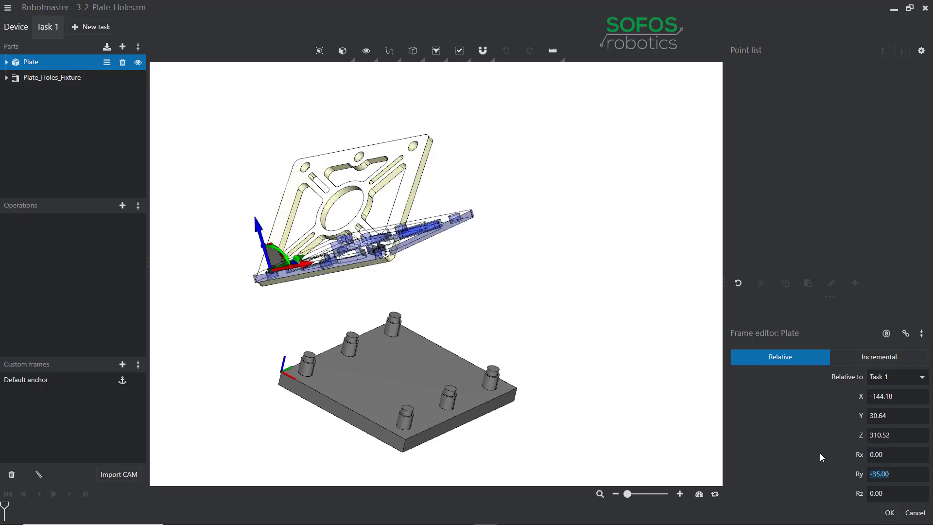
{"action": "type", "text": "0"}
{"action": "key", "text": "Tab"}
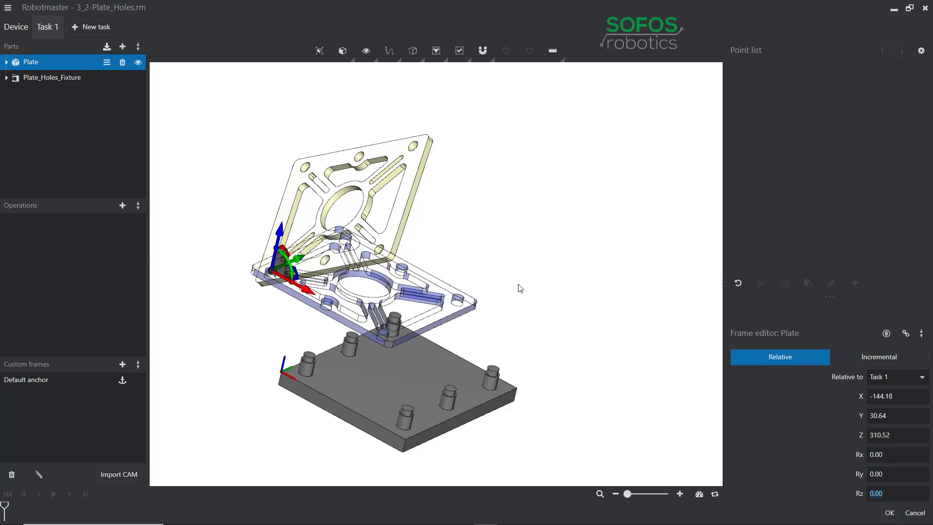
{"action": "middle_click_drag", "start_coordinate": [437, 368], "coordinate": [464, 370]}
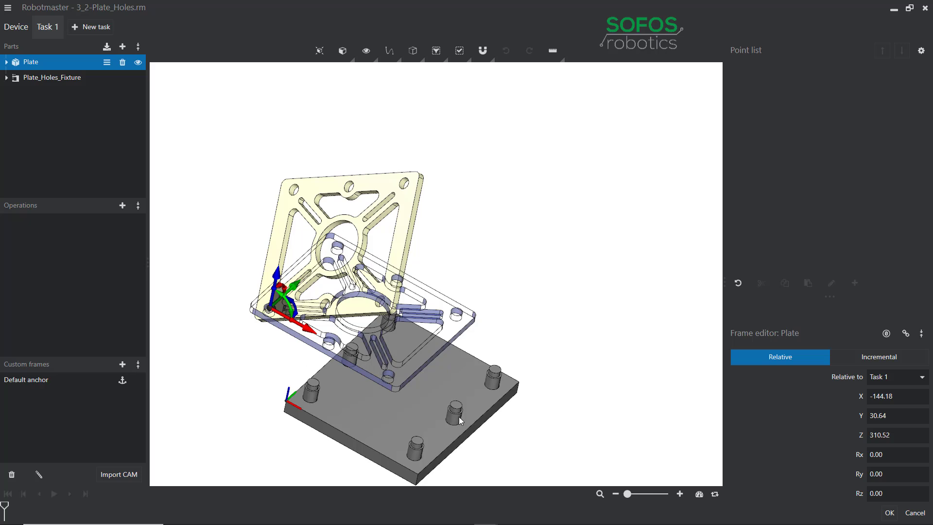
{"action": "left_click_drag", "start_coordinate": [909, 497], "coordinate": [846, 496]}
{"action": "type", "text": "90"}
{"action": "key", "text": "Return"}
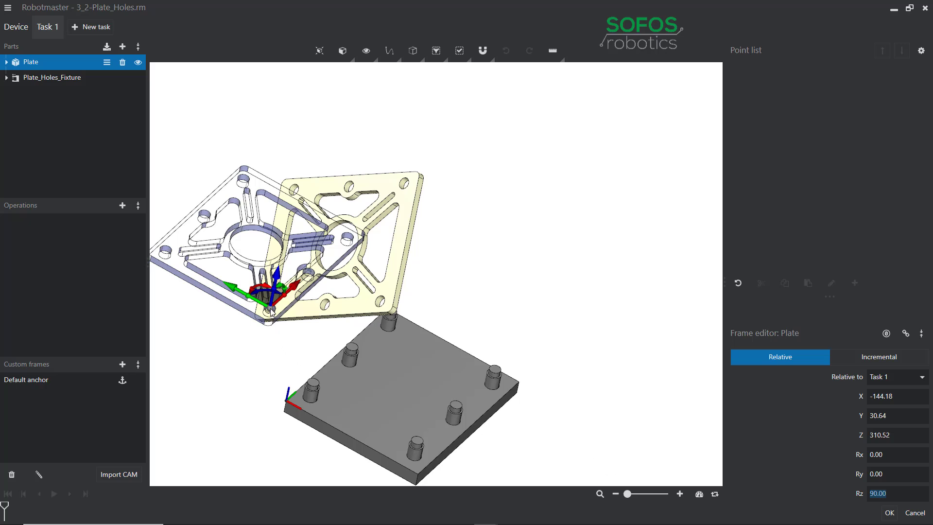
Step: Move the Plate by its frame origin onto the fixture's front corner pin at X 471.62, Y 68.15, Z 70.00, and accept the transform
{"action": "left_click_drag", "start_coordinate": [269, 308], "coordinate": [404, 441]}
{"action": "scroll", "coordinate": [430, 447], "scroll_direction": "up", "scroll_amount": 4}
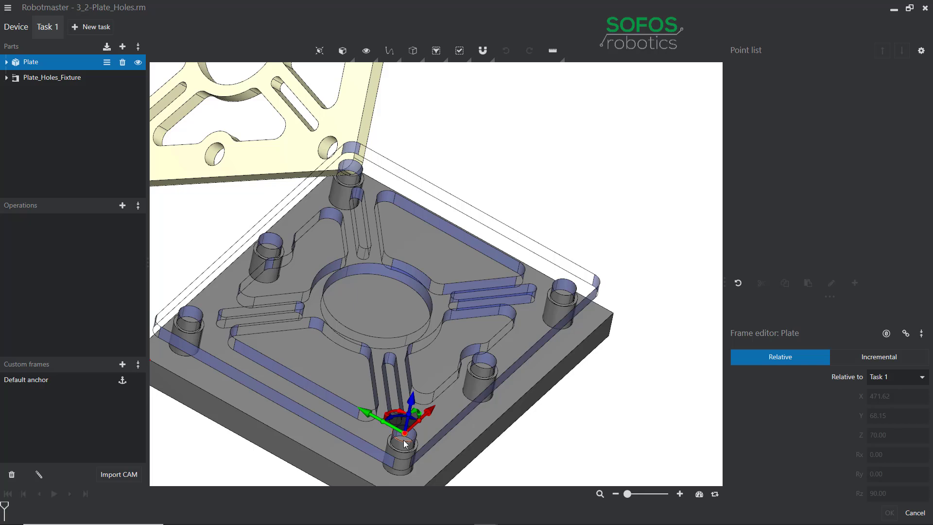
{"action": "left_click_drag", "start_coordinate": [404, 441], "coordinate": [404, 440]}
{"action": "scroll", "coordinate": [405, 440], "scroll_direction": "down", "scroll_amount": 4}
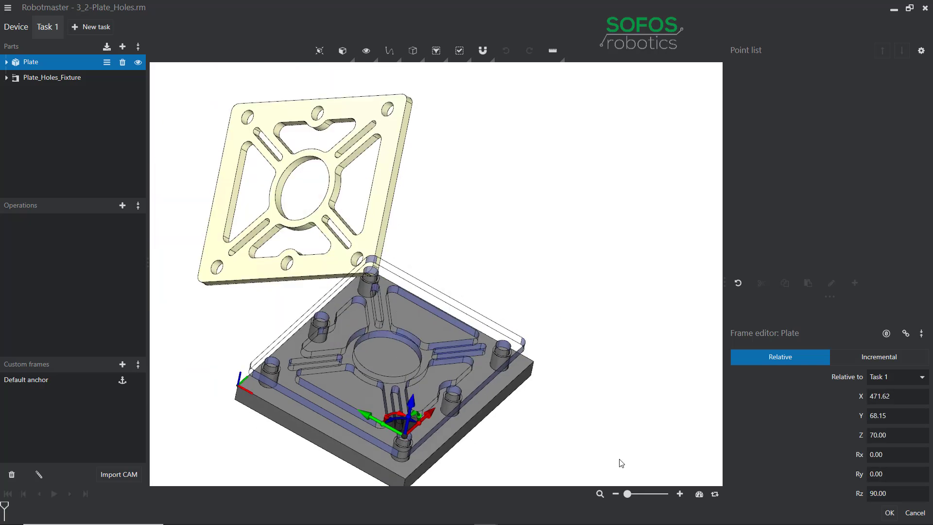
{"action": "left_click", "coordinate": [890, 514]}
{"action": "middle_click_drag", "start_coordinate": [554, 440], "coordinate": [587, 378]}
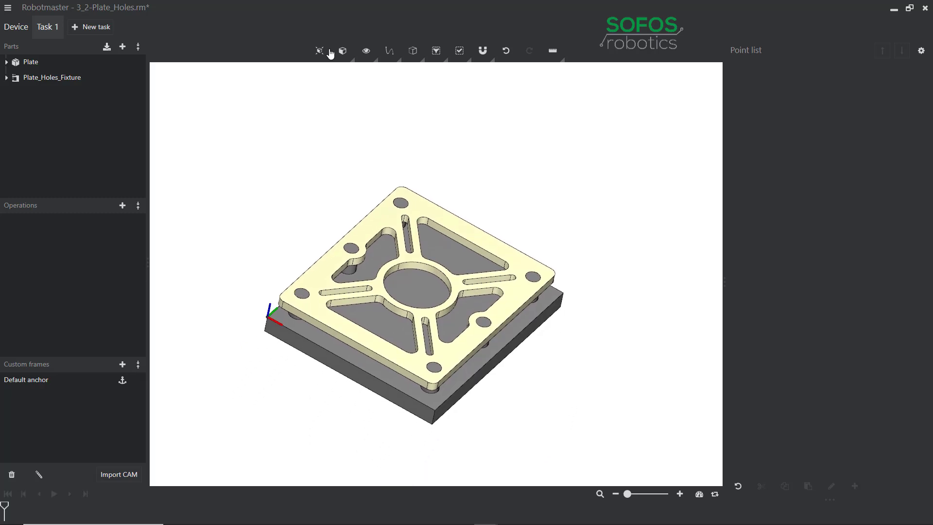
{"action": "left_click", "coordinate": [344, 51]}
{"action": "left_click", "coordinate": [352, 72]}
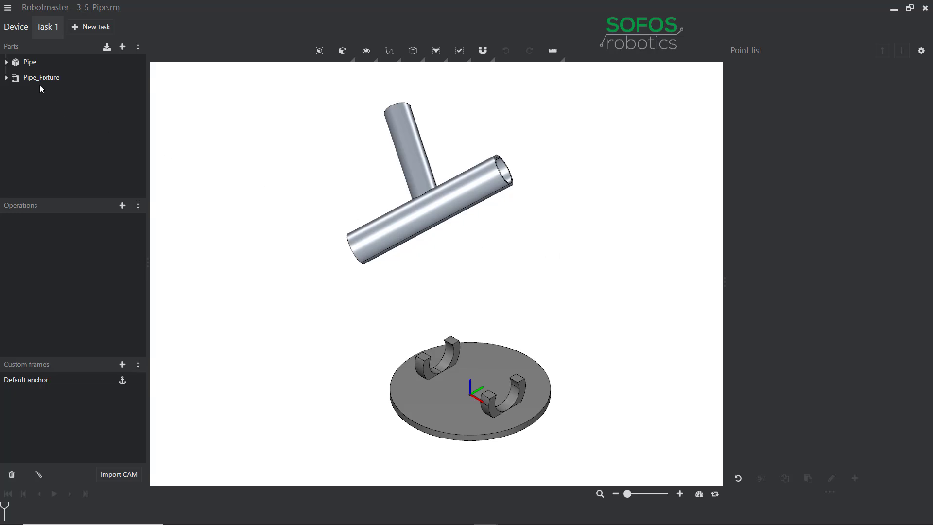
Step: Start transforming the Pipe part and place its frame origin at the centre of the main pipe's nearest open end
{"action": "right_click", "coordinate": [30, 62]}
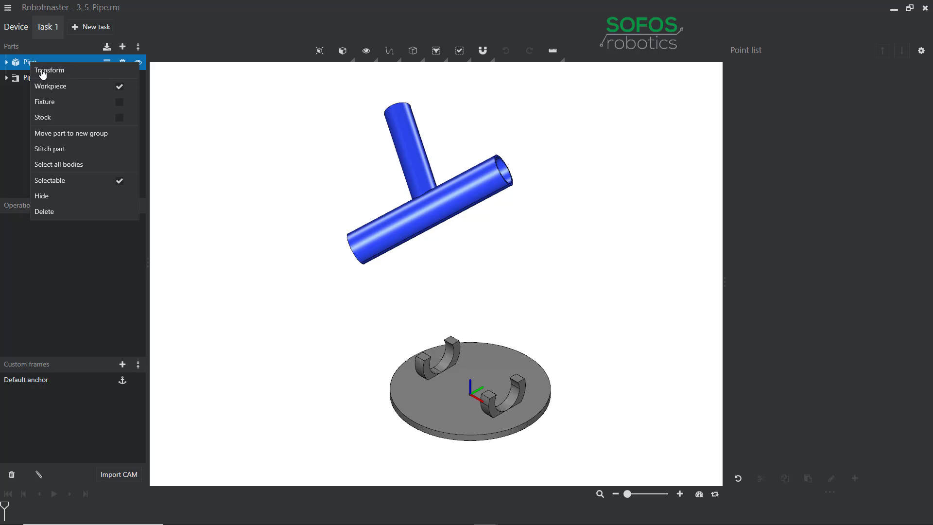
{"action": "left_click", "coordinate": [43, 71]}
{"action": "middle_click_drag", "start_coordinate": [273, 167], "coordinate": [331, 160]}
{"action": "scroll", "coordinate": [238, 277], "scroll_direction": "up", "scroll_amount": 1}
{"action": "scroll", "coordinate": [238, 281], "scroll_direction": "up", "scroll_amount": 3}
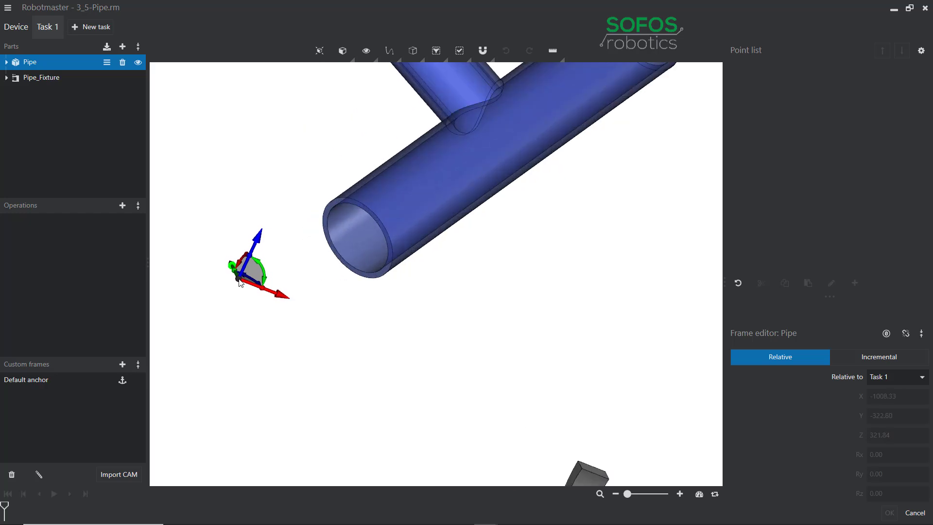
{"action": "left_click", "coordinate": [333, 246]}
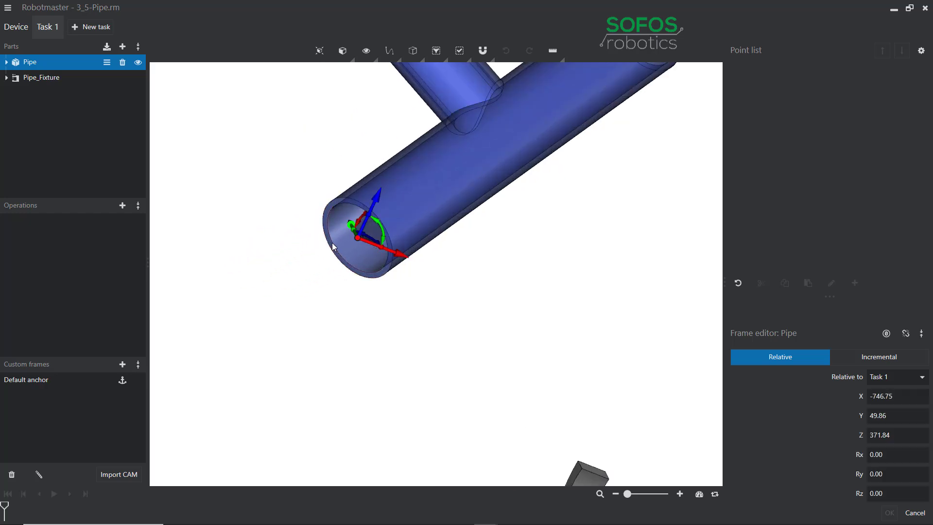
{"action": "scroll", "coordinate": [333, 246], "scroll_direction": "down", "scroll_amount": 4}
Step: Align the Pipe frame's X axis along the main pipe by snapping it to the centre of the far open end
{"action": "middle_click_drag", "start_coordinate": [401, 252], "coordinate": [450, 290]}
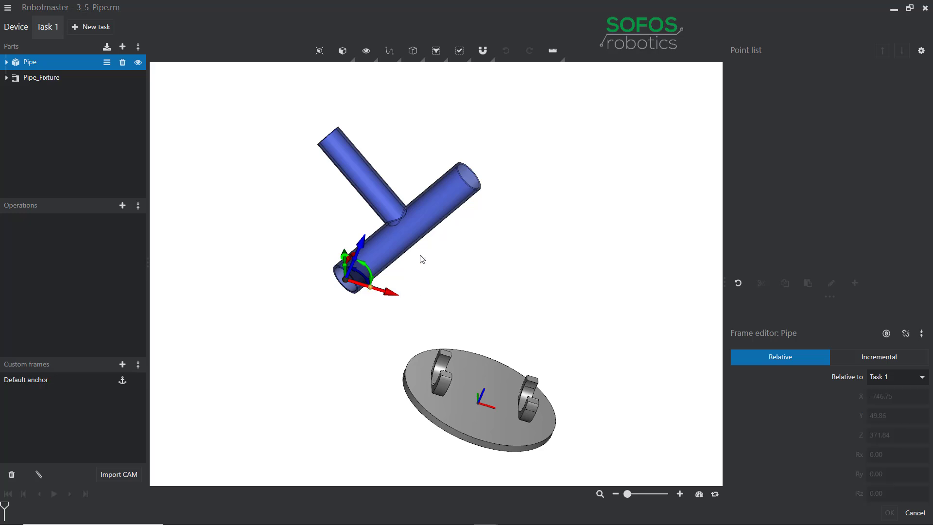
{"action": "middle_click_drag", "start_coordinate": [473, 204], "coordinate": [433, 258]}
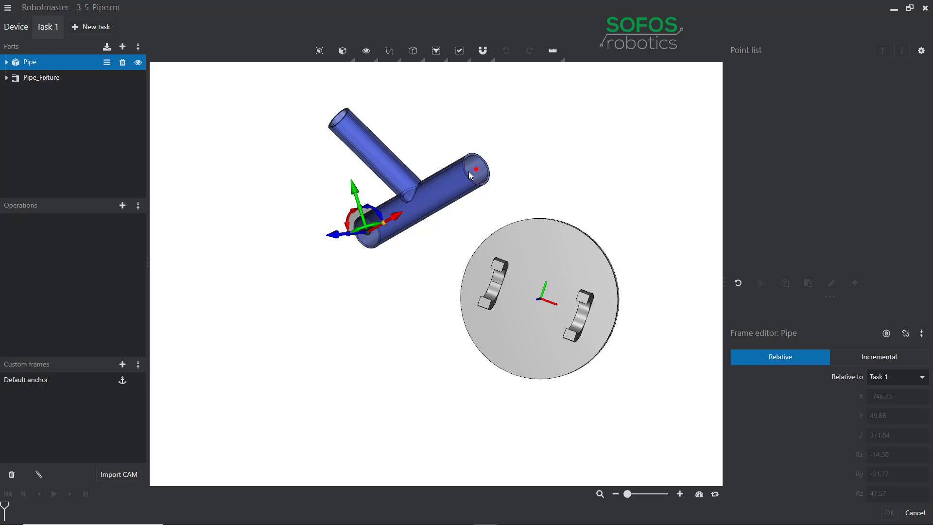
{"action": "middle_click_drag", "start_coordinate": [423, 263], "coordinate": [530, 290]}
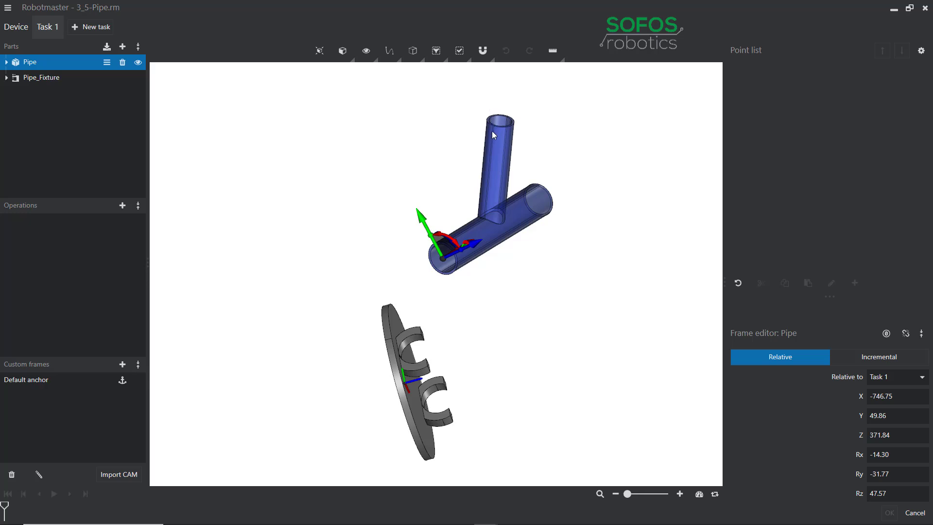
{"action": "scroll", "coordinate": [460, 266], "scroll_direction": "up", "scroll_amount": 2}
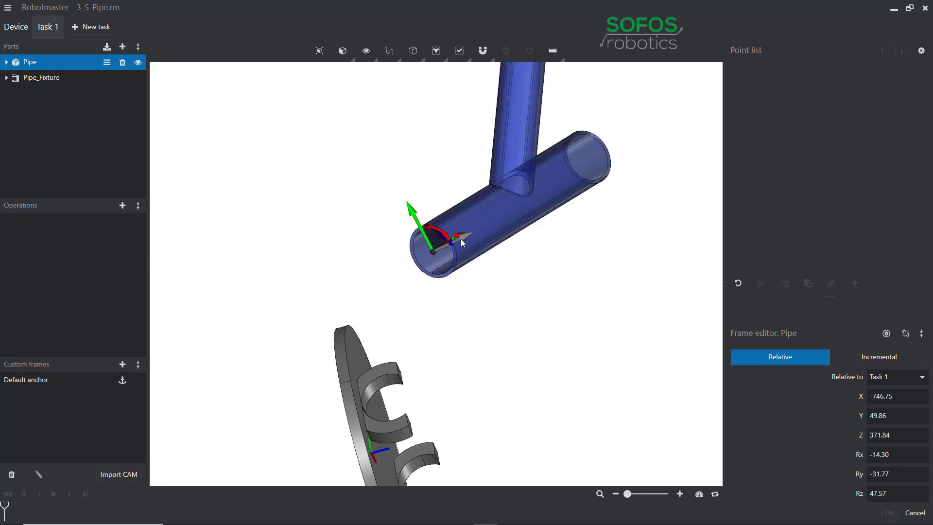
{"action": "scroll", "coordinate": [461, 242], "scroll_direction": "down", "scroll_amount": 1}
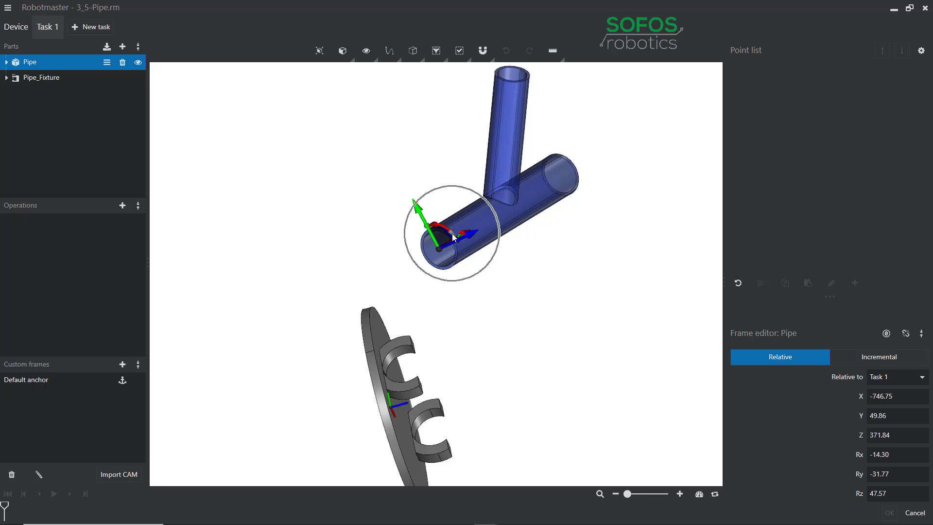
Step: Rotate the Pipe frame about X so Z points at the branch's open-end centre, and slide the origin along X onto the branch's axis
{"action": "left_click_drag", "start_coordinate": [452, 236], "coordinate": [500, 79]}
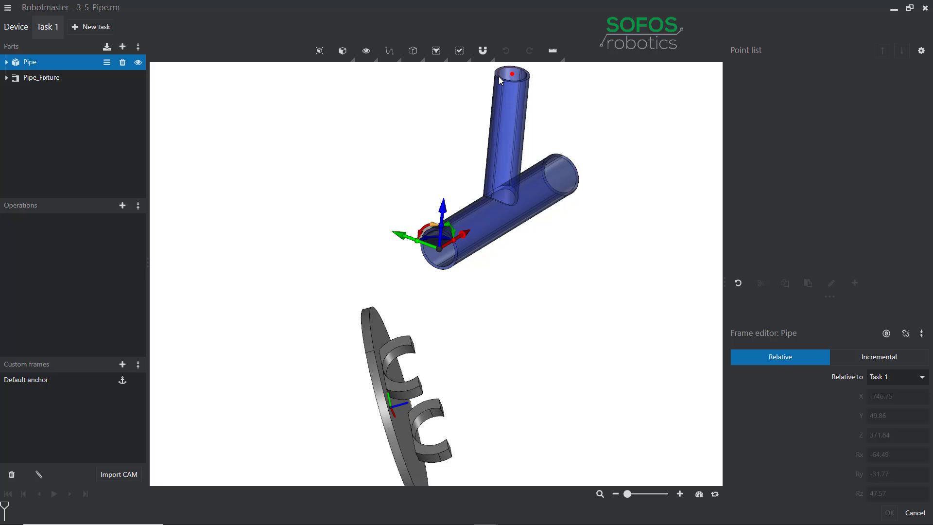
{"action": "left_click_drag", "start_coordinate": [499, 77], "coordinate": [500, 77]}
{"action": "middle_click_drag", "start_coordinate": [462, 166], "coordinate": [485, 185]}
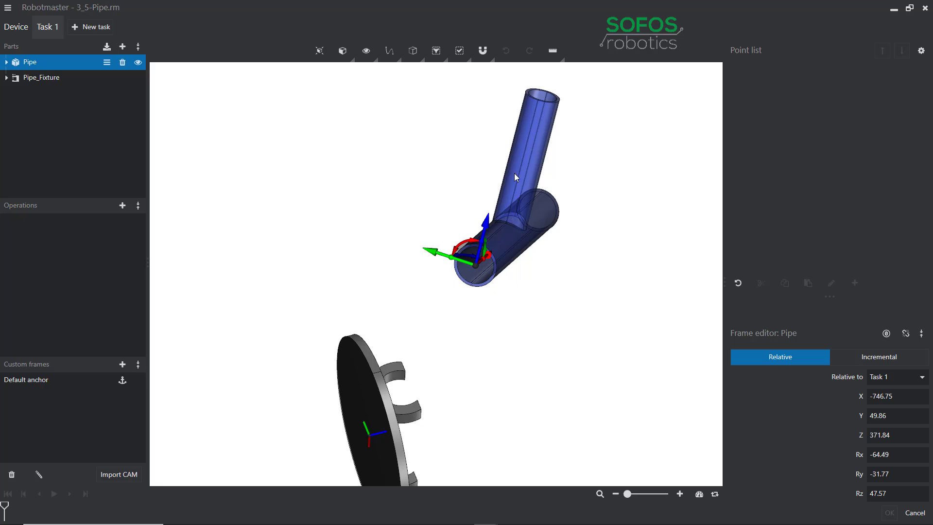
{"action": "mouse_move", "coordinate": [468, 190]}
{"action": "middle_mouse_down"}
{"action": "mouse_move", "coordinate": [479, 162]}
{"action": "mouse_move", "coordinate": [452, 187]}
{"action": "mouse_move", "coordinate": [456, 197]}
{"action": "middle_mouse_up"}
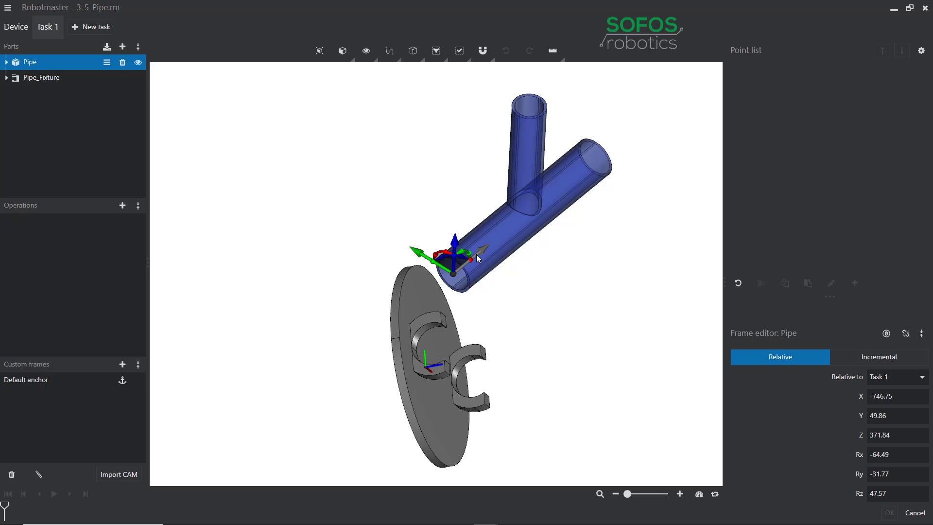
{"action": "left_click_drag", "start_coordinate": [476, 255], "coordinate": [528, 115]}
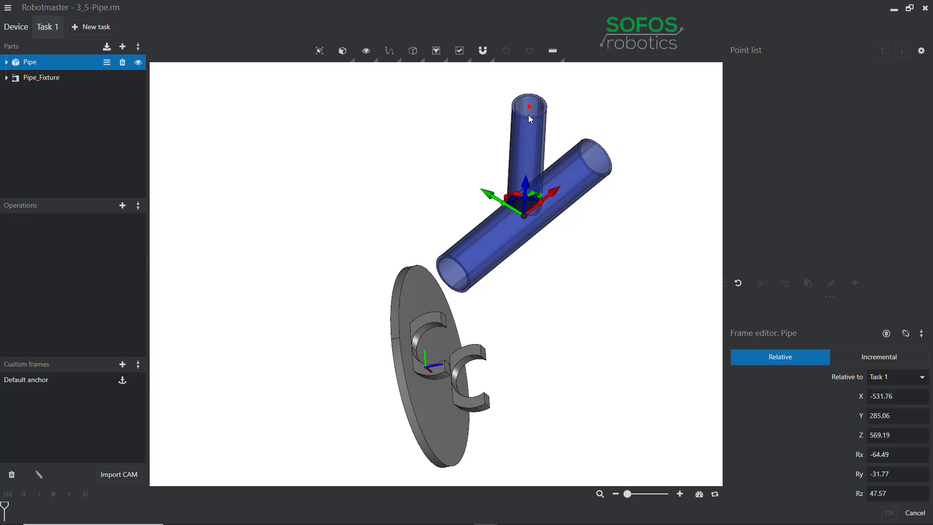
Step: Link the Pipe's geometry to its frame and set its rotations relative to Task 1 to Rx 0, Ry 0 and Rz 0
{"action": "scroll", "coordinate": [575, 313], "scroll_direction": "down", "scroll_amount": 2}
{"action": "middle_click_drag", "start_coordinate": [596, 304], "coordinate": [574, 287]}
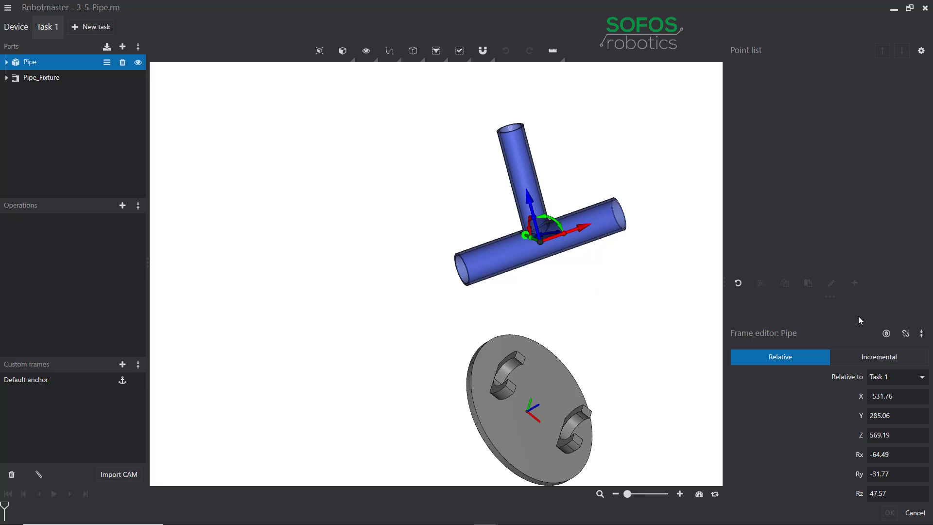
{"action": "left_click", "coordinate": [905, 335]}
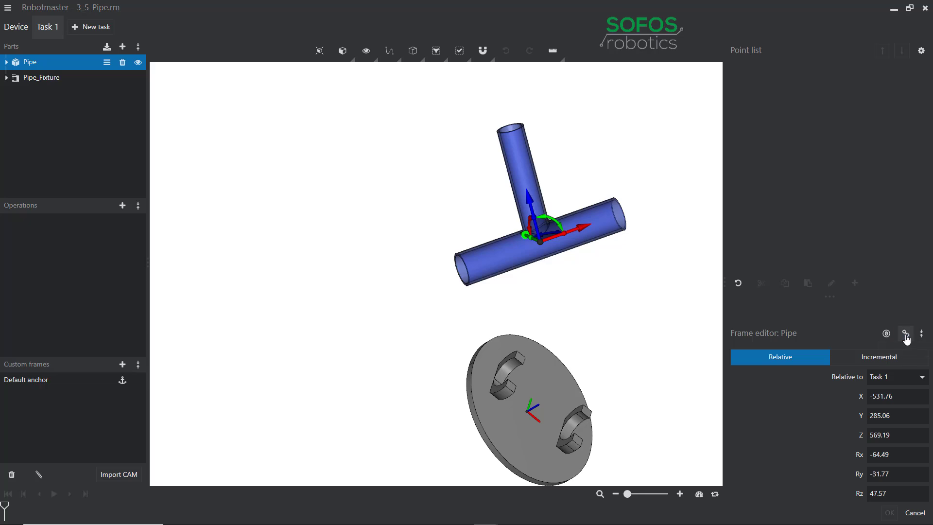
{"action": "double_click", "coordinate": [899, 456]}
{"action": "type", "text": "0"}
{"action": "key", "text": "Tab"}
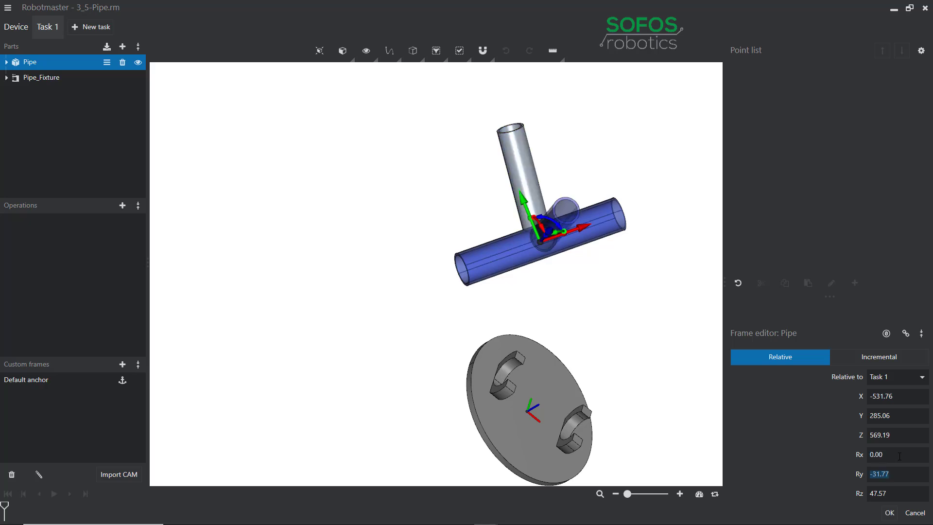
{"action": "type", "text": "0"}
{"action": "key", "text": "Tab"}
{"action": "type", "text": "0"}
{"action": "key", "text": "Tab"}
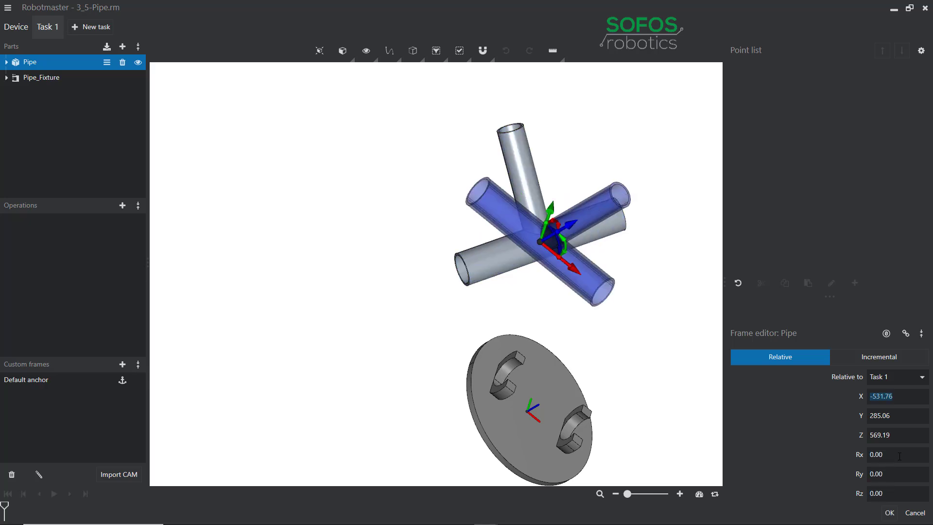
Step: Move the Pipe onto the Task 1 origin, with X, Y and Z all at 0
{"action": "middle_click_drag", "start_coordinate": [562, 354], "coordinate": [548, 292]}
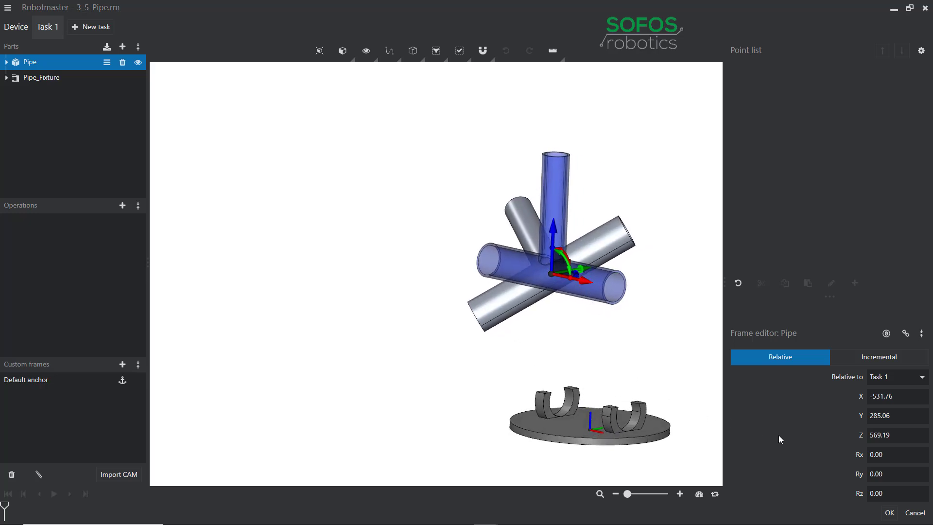
{"action": "mouse_move", "coordinate": [637, 350]}
{"action": "middle_mouse_down"}
{"action": "mouse_move", "coordinate": [604, 348]}
{"action": "mouse_move", "coordinate": [640, 346]}
{"action": "middle_mouse_up"}
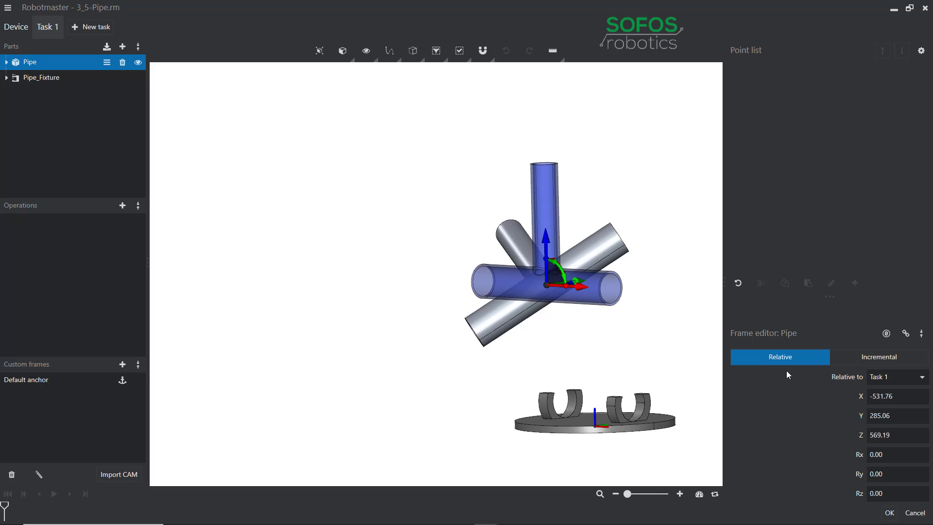
{"action": "left_click", "coordinate": [887, 335]}
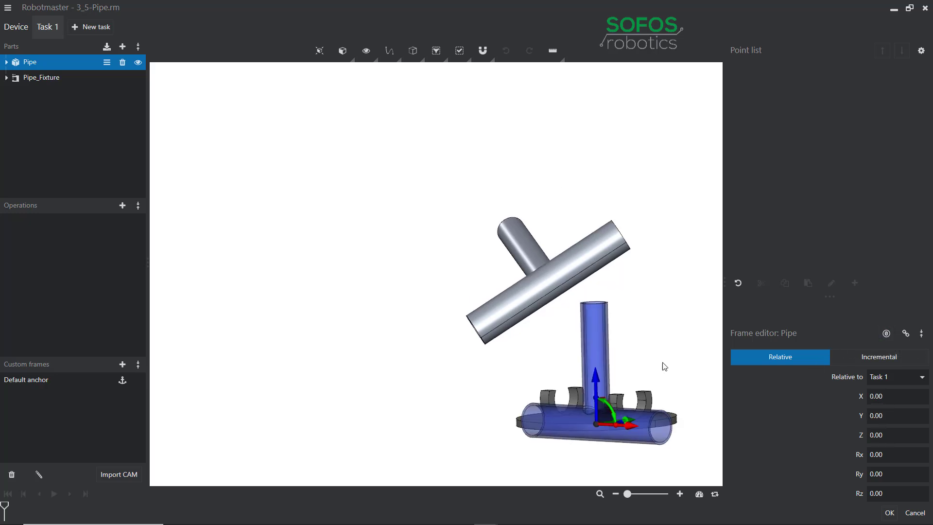
Step: Raise the Pipe along its Z axis by snapping to the fixture's curved clamp so it rests in the cradles, and accept the transform
{"action": "middle_click_drag", "start_coordinate": [669, 350], "coordinate": [636, 355]}
{"action": "scroll", "coordinate": [611, 392], "scroll_direction": "up", "scroll_amount": 5}
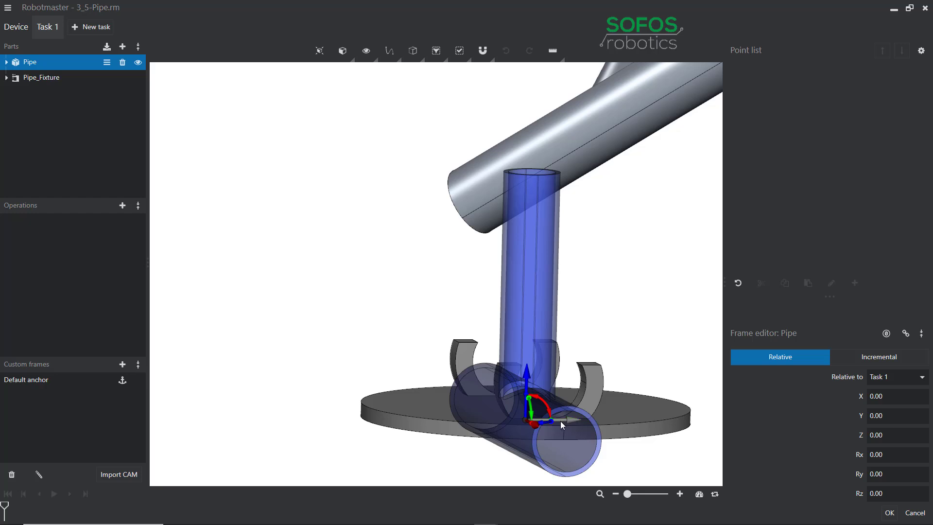
{"action": "left_click_drag", "start_coordinate": [526, 383], "coordinate": [586, 390]}
{"action": "scroll", "coordinate": [625, 359], "scroll_direction": "down", "scroll_amount": 5}
{"action": "middle_click_drag", "start_coordinate": [640, 320], "coordinate": [613, 329]}
{"action": "left_click", "coordinate": [889, 513]}
Step: Show the pipe and its fixture in the isometric view, fitted to the display
{"action": "left_click", "coordinate": [347, 63]}
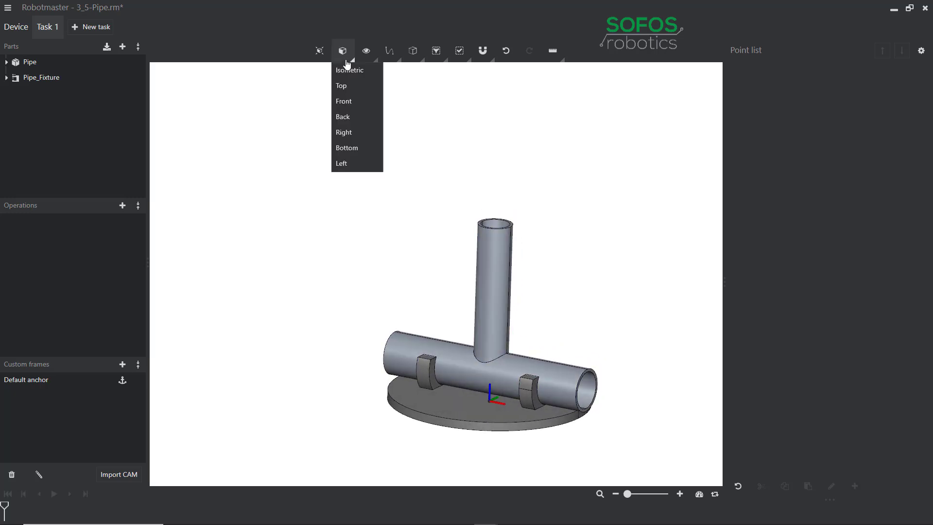
{"action": "left_click", "coordinate": [348, 69]}
{"action": "left_click", "coordinate": [323, 56]}
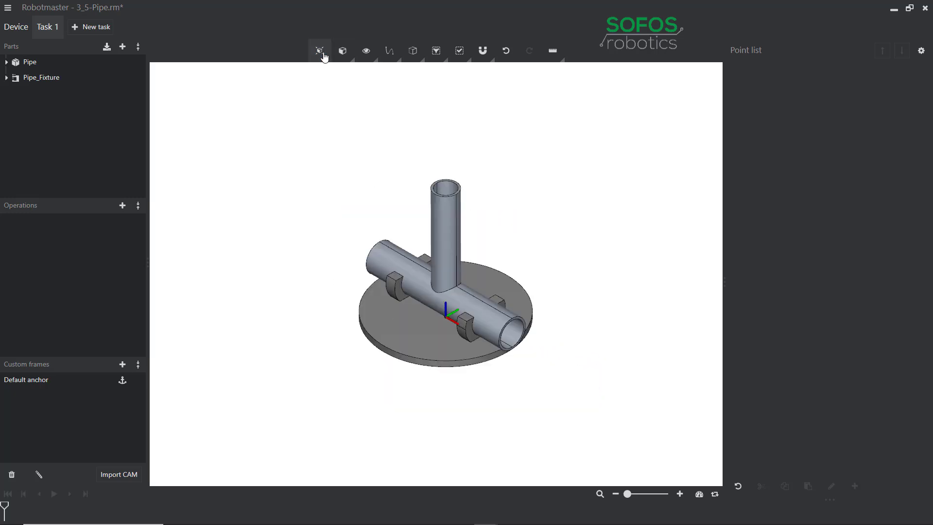